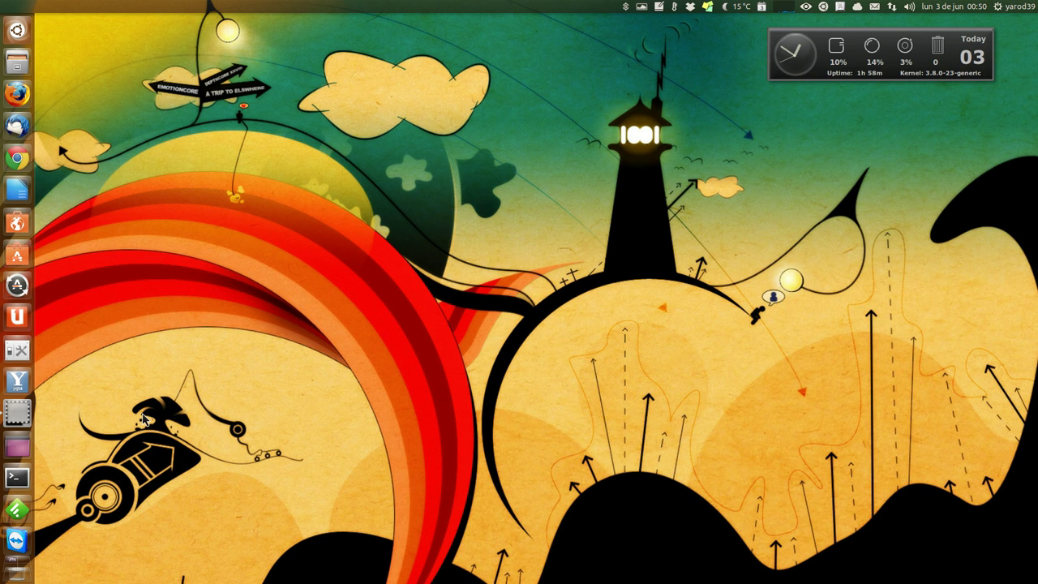
Connect to the ultrabook computer by remote control in TeamViewer, and maximize the session window with its toolbar collapsed.
click(20, 547)
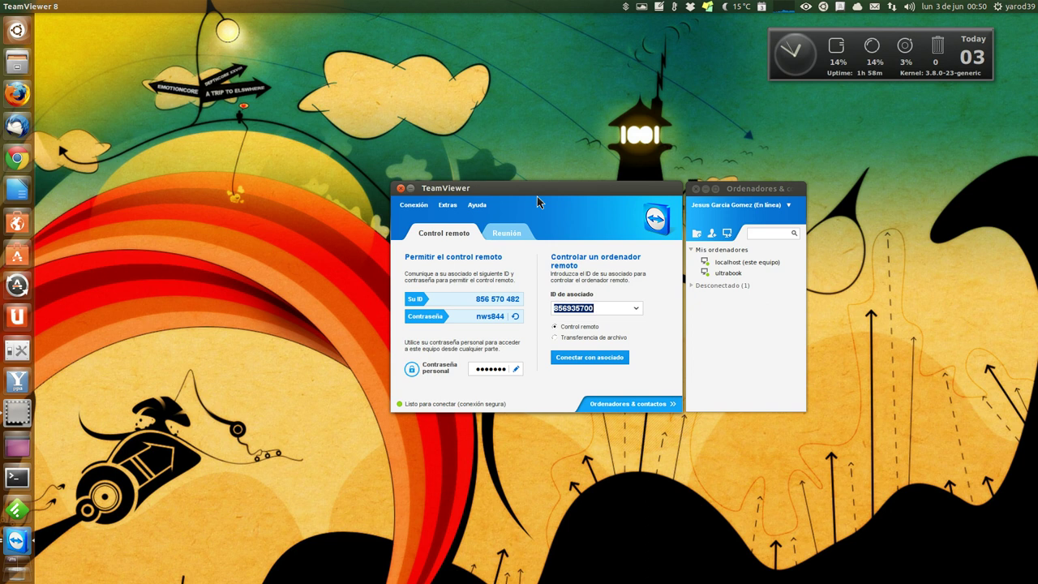
click(578, 358)
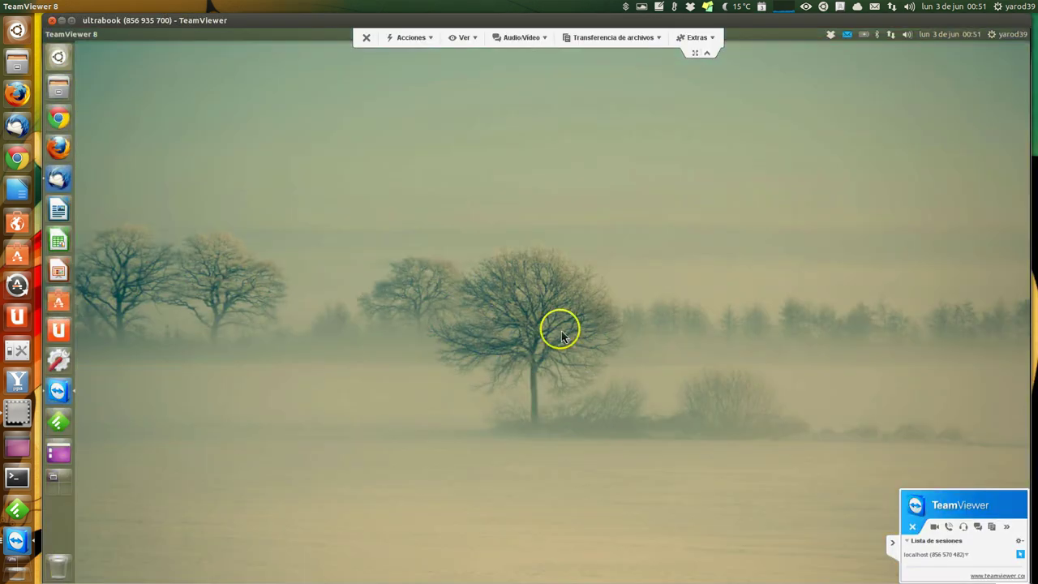
click(72, 23)
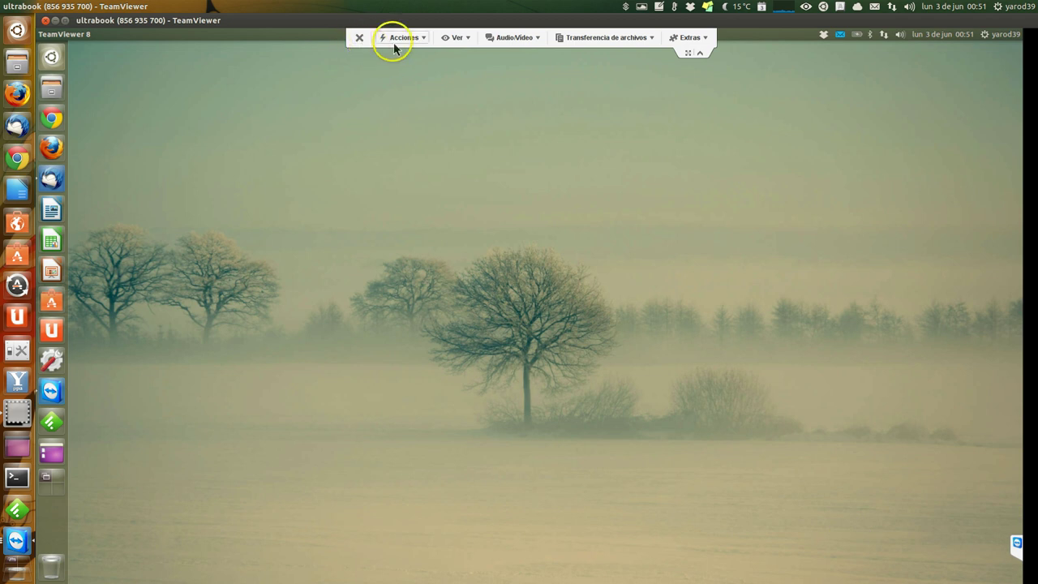
click(700, 52)
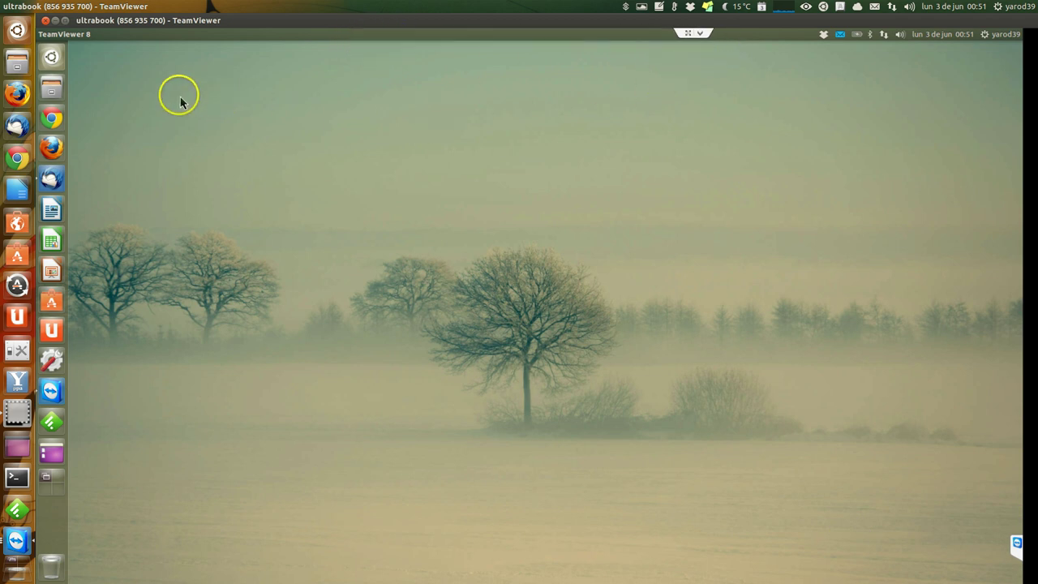
Look at the remote computer's application search and the session's available controls, leaving both closed.
click(53, 56)
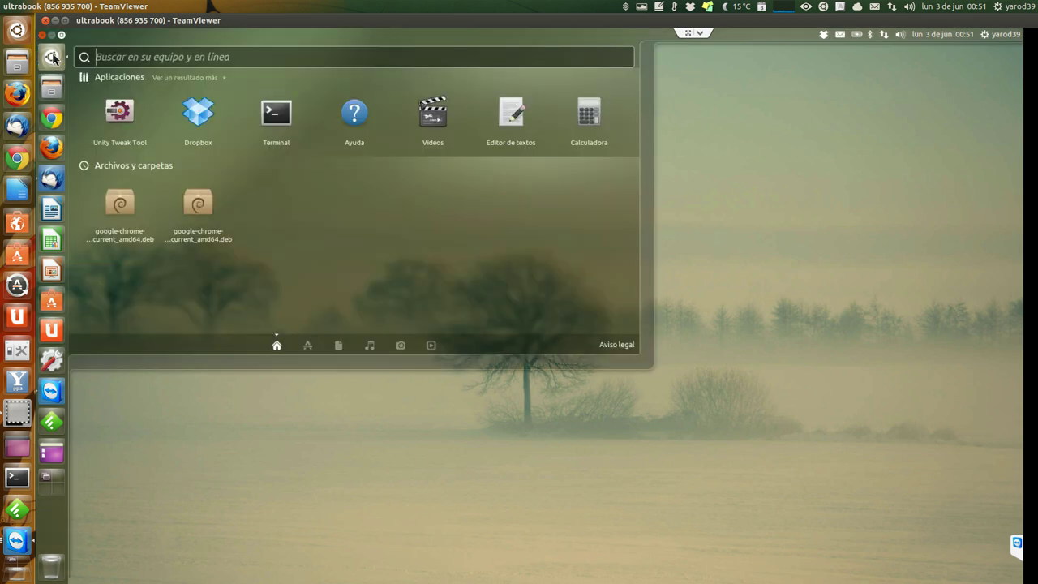
click(53, 56)
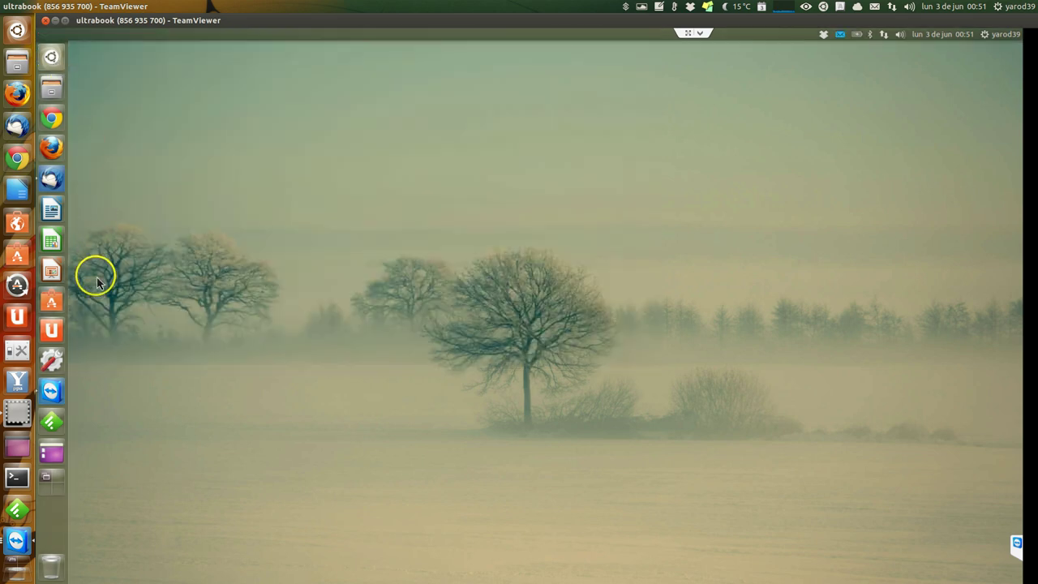
click(699, 32)
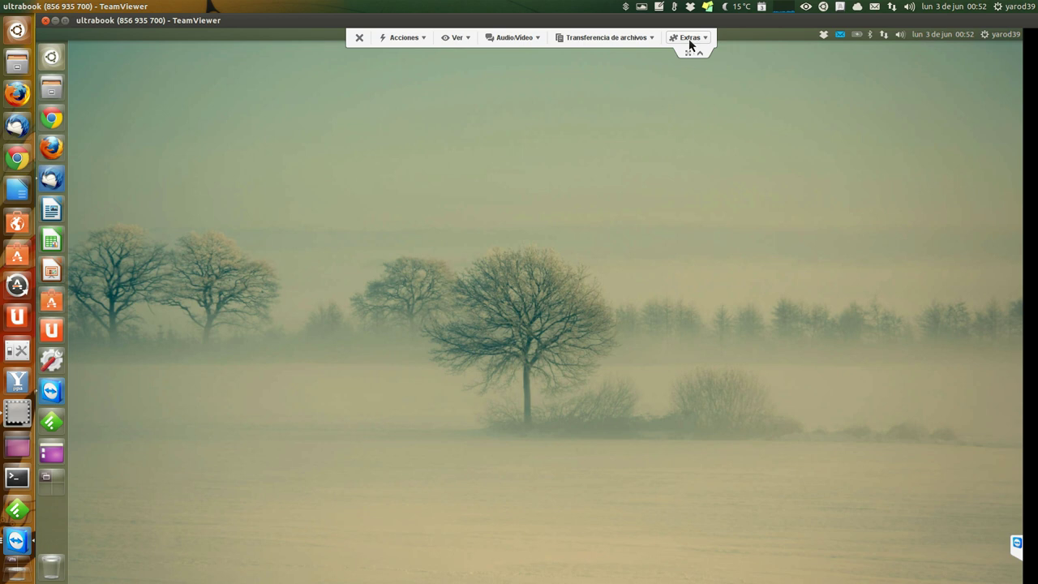
click(582, 102)
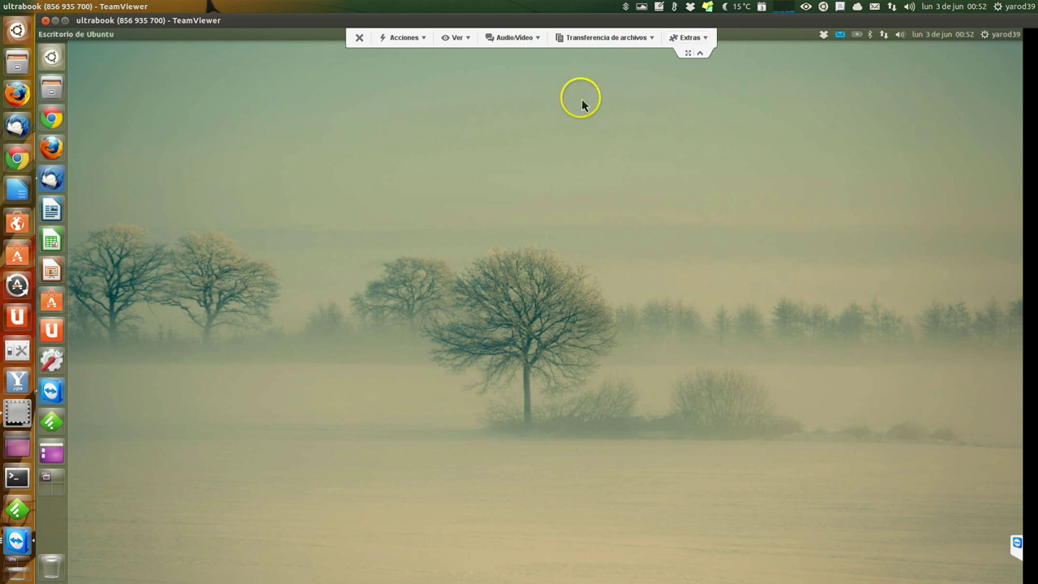
click(700, 53)
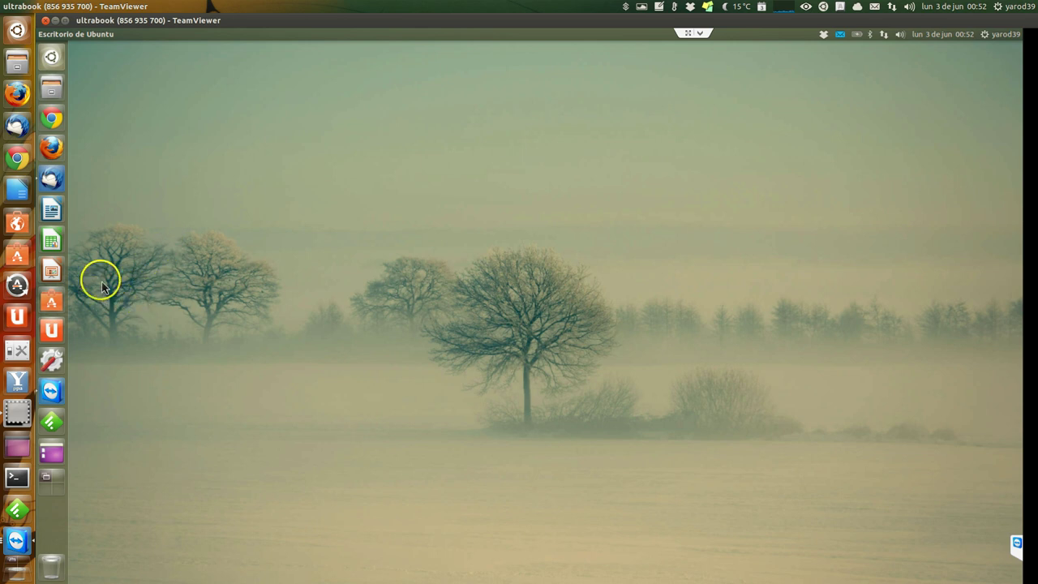
Open the VLC media player page among the top-rated applications in the remote computer's Ubuntu Software Center.
click(54, 305)
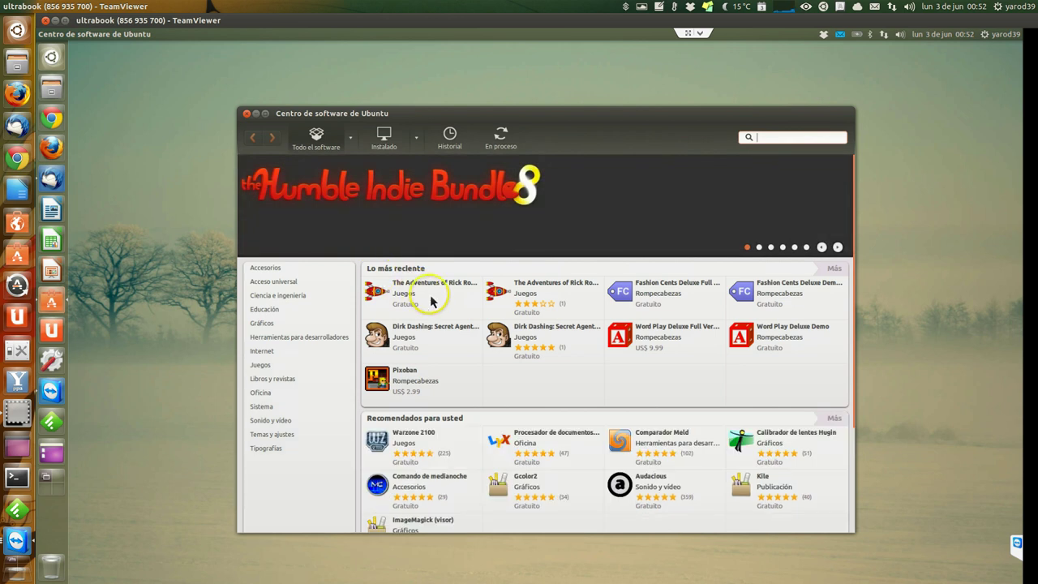
scroll(430, 298, down, 3)
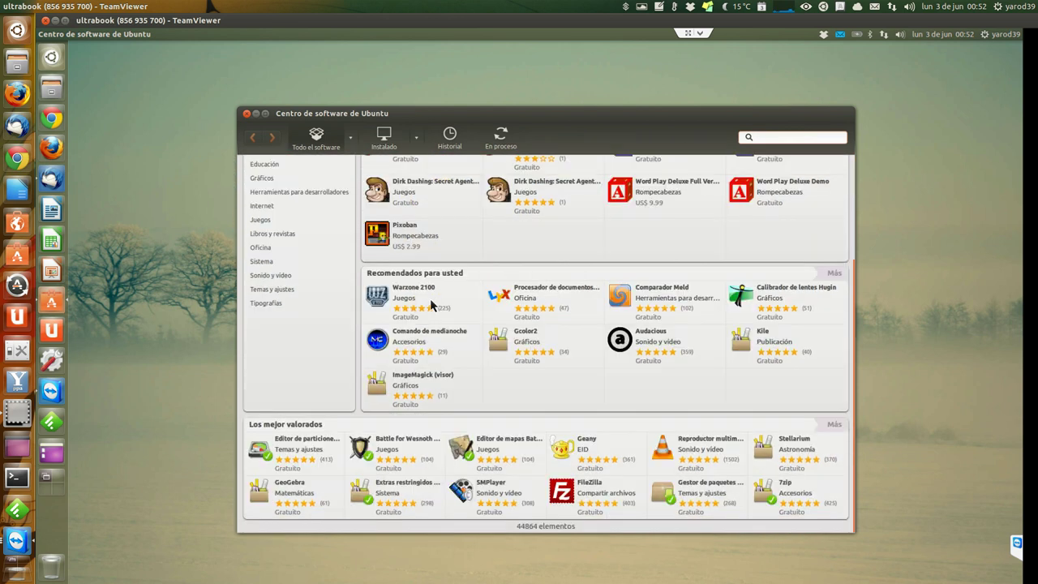
click(665, 455)
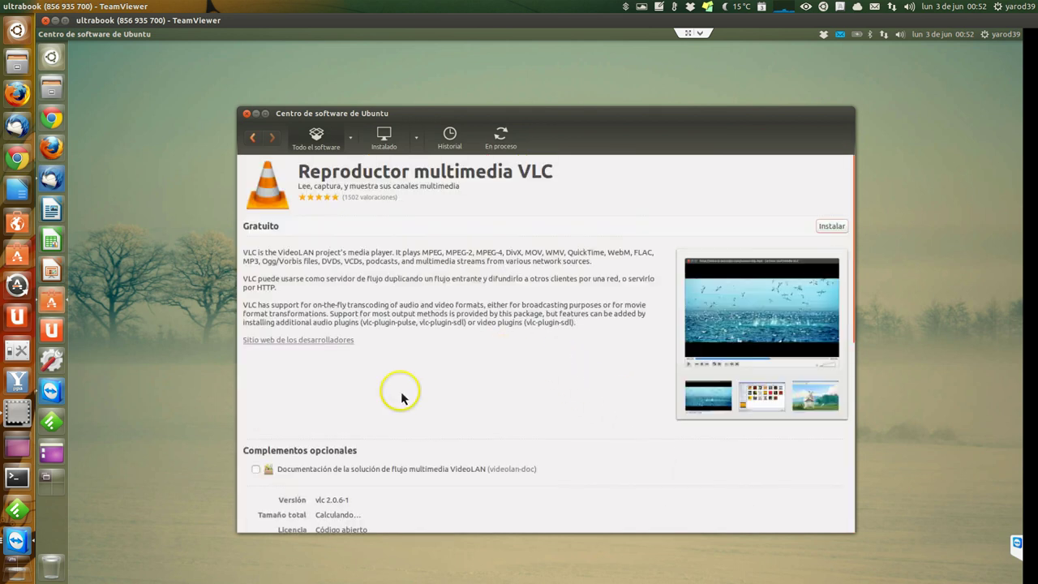
Install VLC with the optional VideoLAN streaming documentation add-on, authenticating with the account password.
click(324, 469)
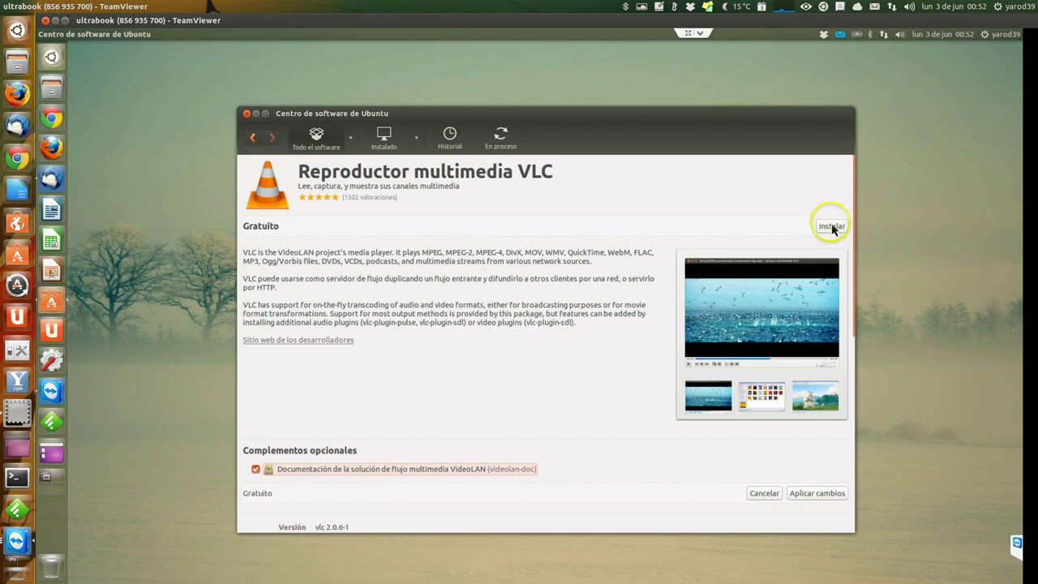
click(830, 225)
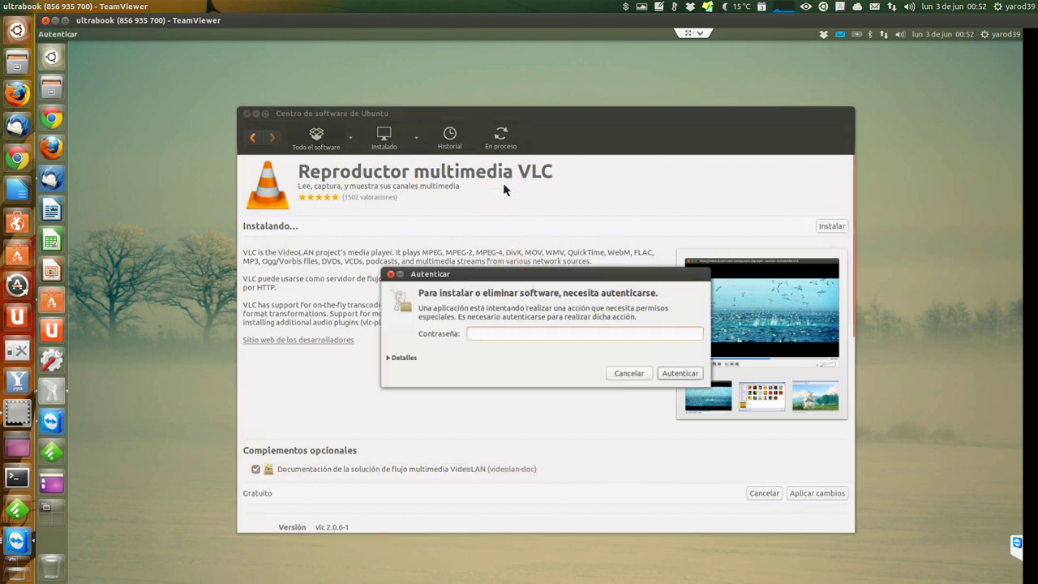
text(********)
key(Return)
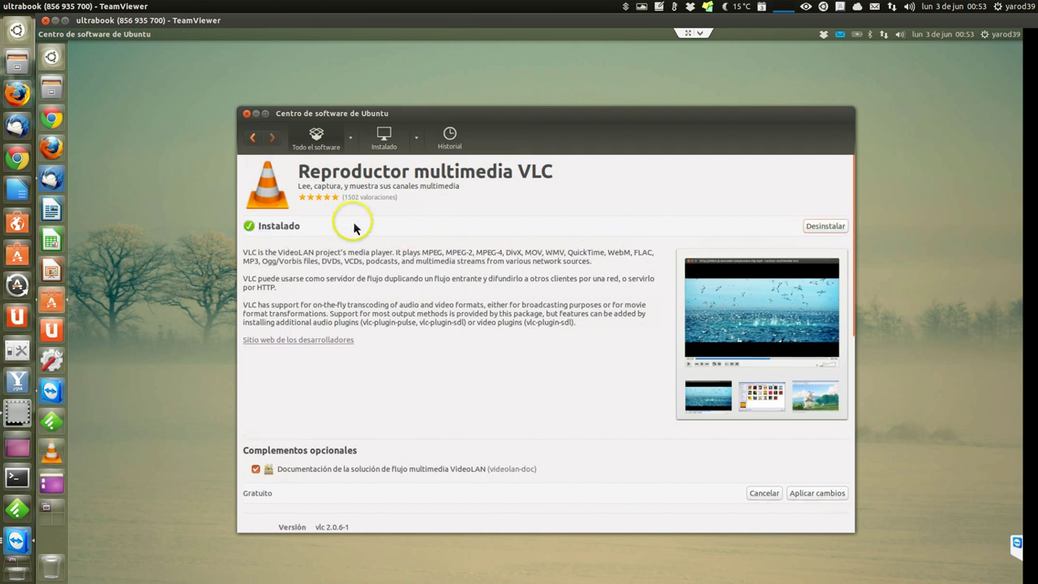
Close the Software Center and remove the VLC media player from the remote computer's launcher.
click(246, 114)
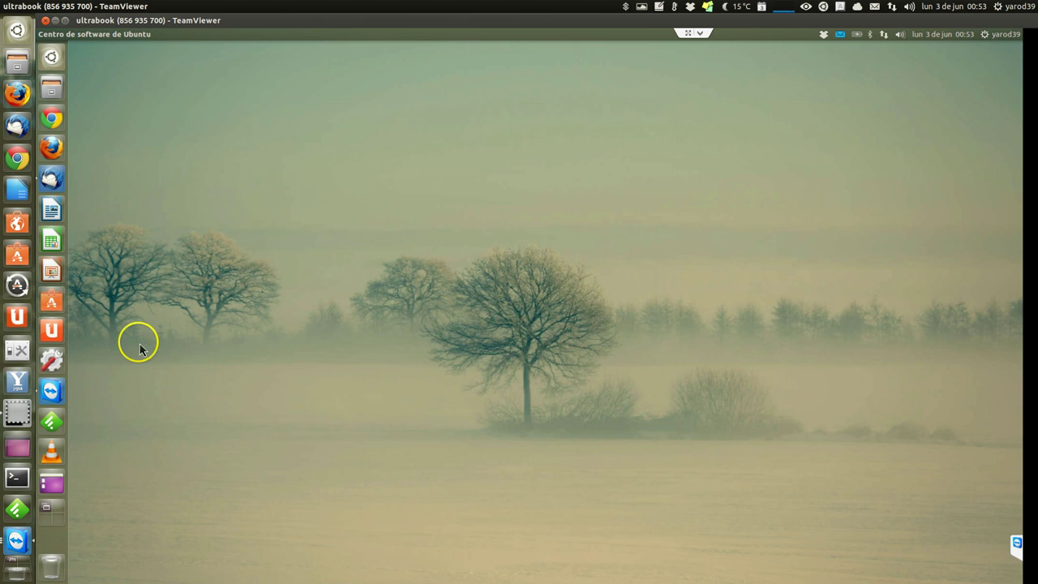
right_click(51, 451)
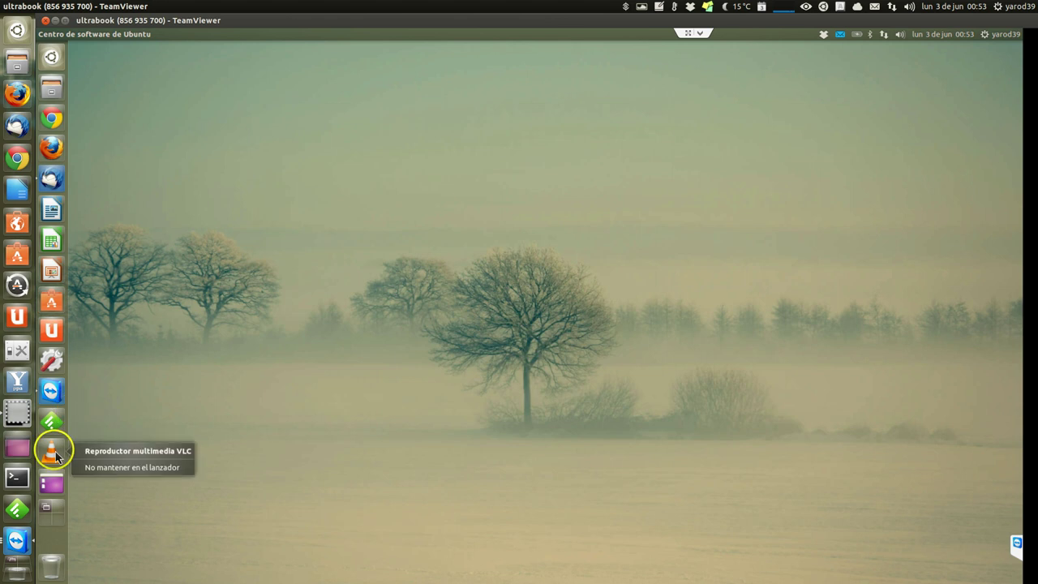
click(113, 468)
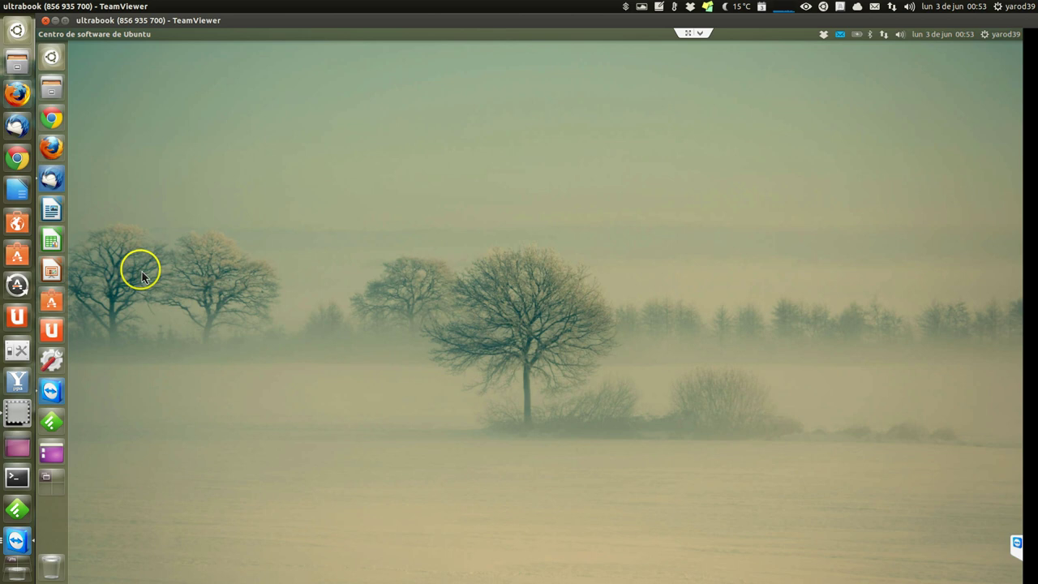
Open a Terminal on the remote computer and move its window to the upper part of the remote desktop.
click(52, 58)
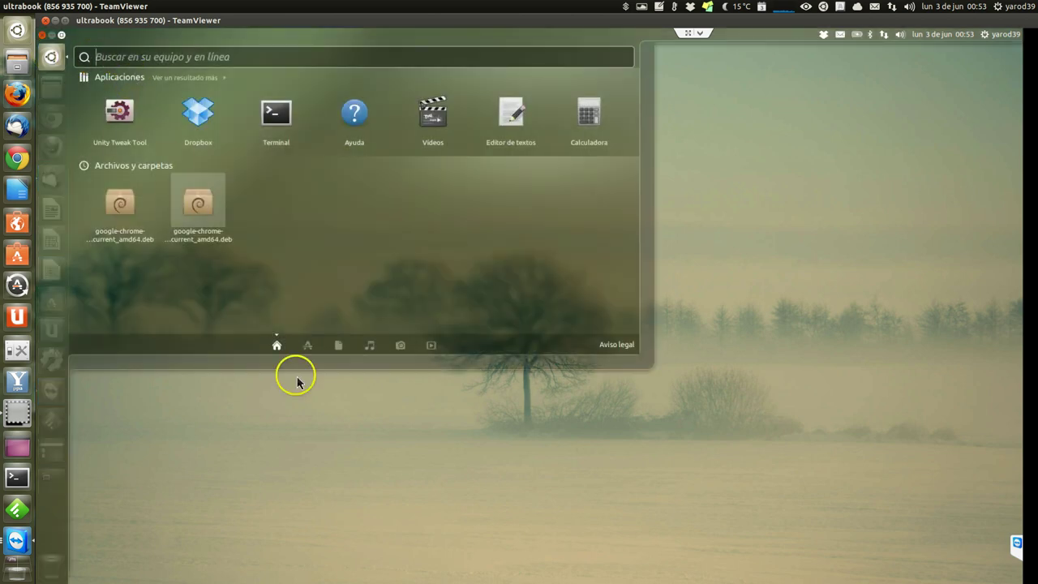
click(308, 347)
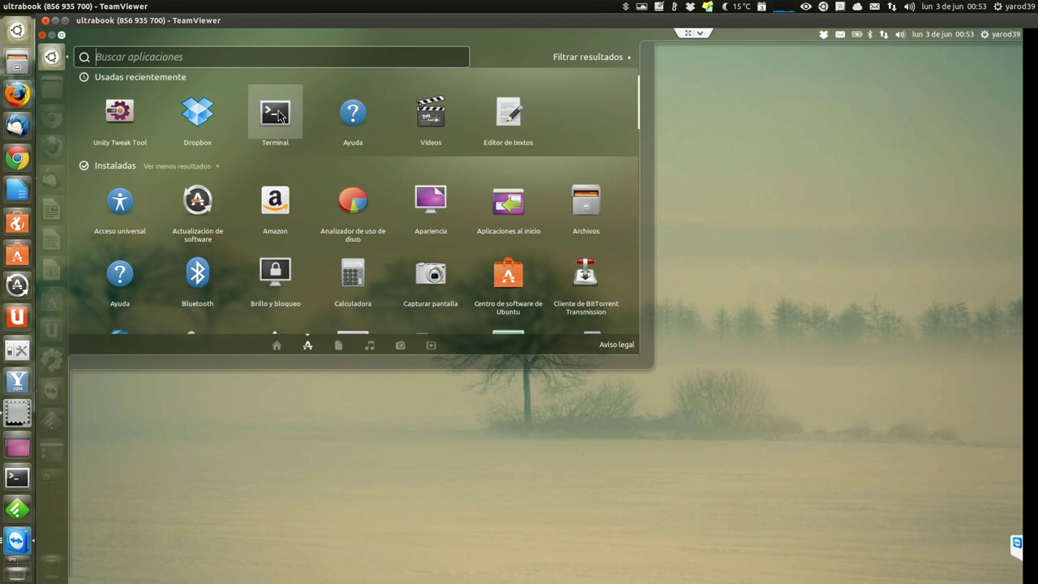
click(276, 114)
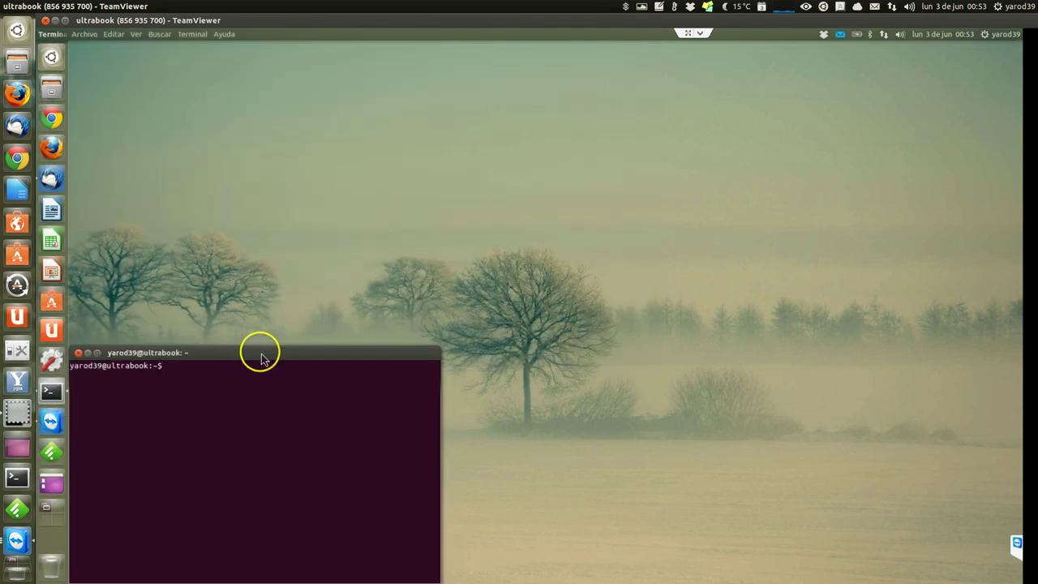
drag(260, 352, 378, 76)
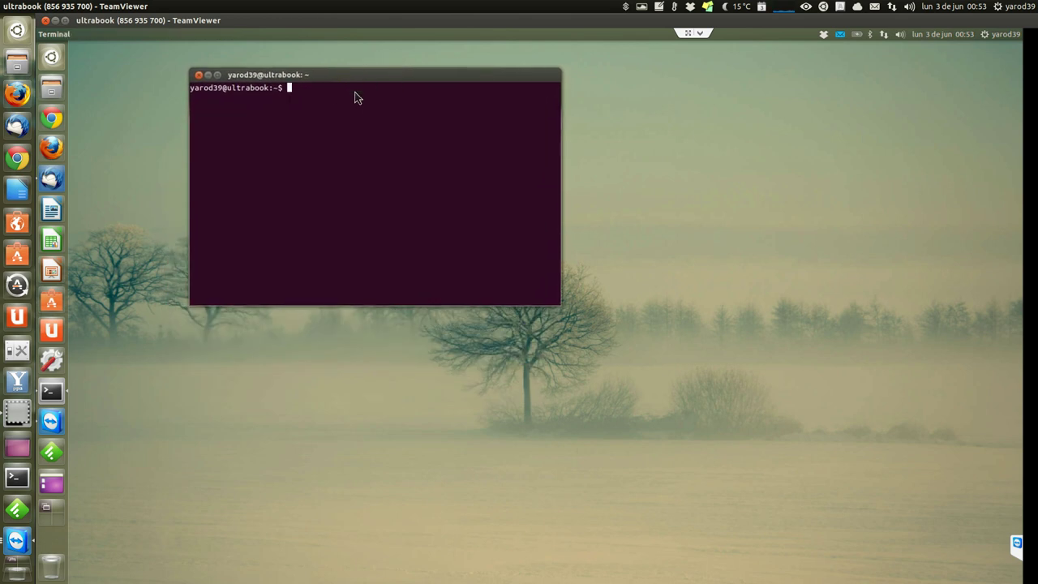
Run sudo apt-get update to refresh the remote computer's package lists, and exit the Terminal.
text(ls)
key(BackSpace)
key(BackSpace)
text(sudo apt-get update)
key(Return)
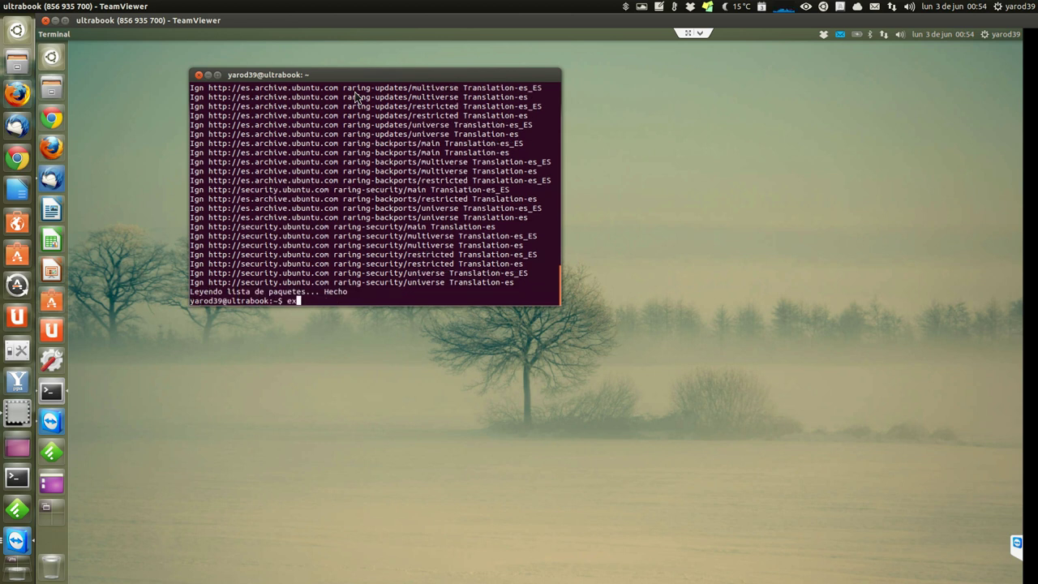
key(Return)
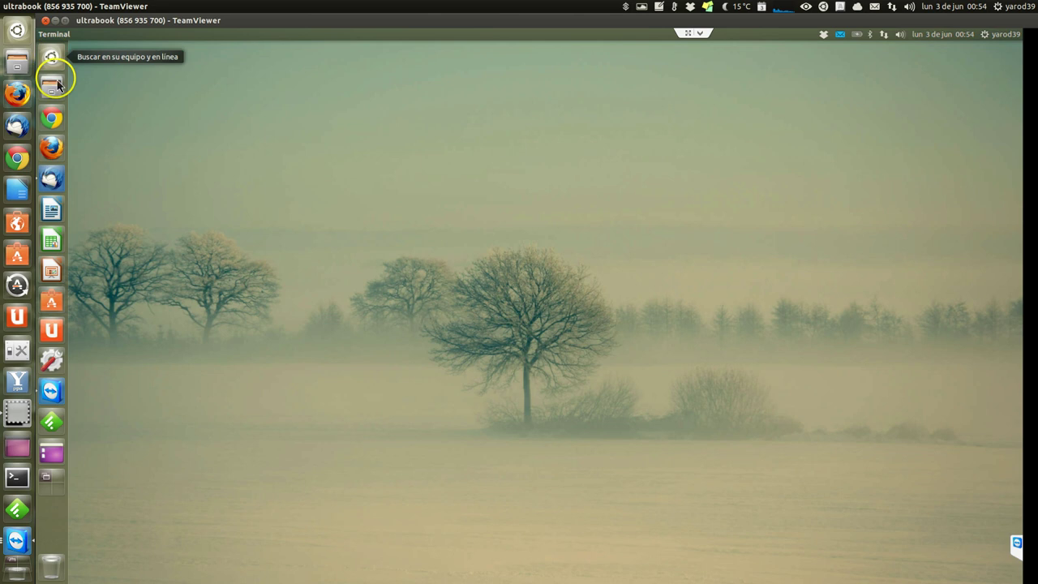
click(55, 124)
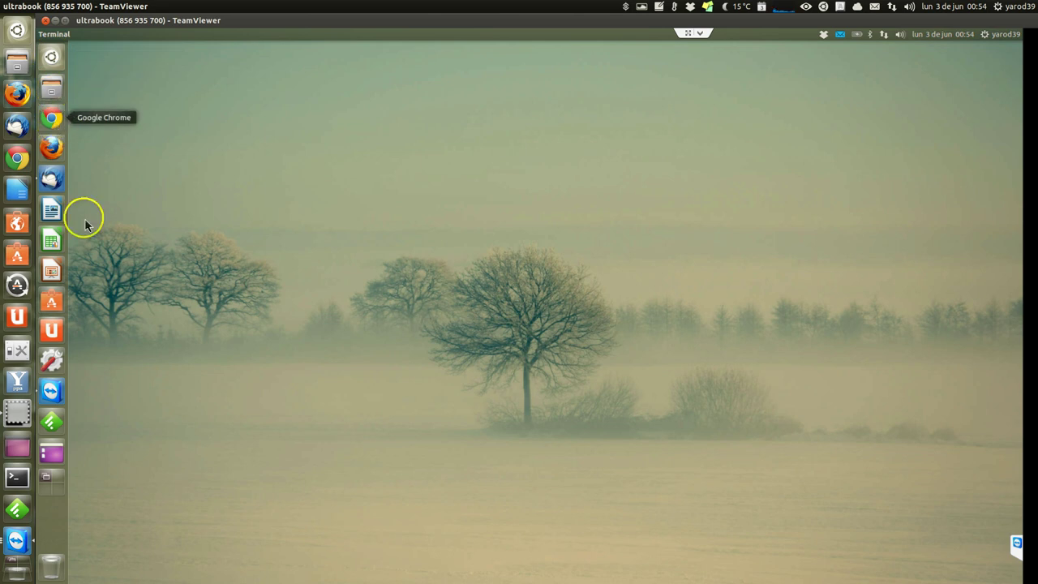
click(111, 310)
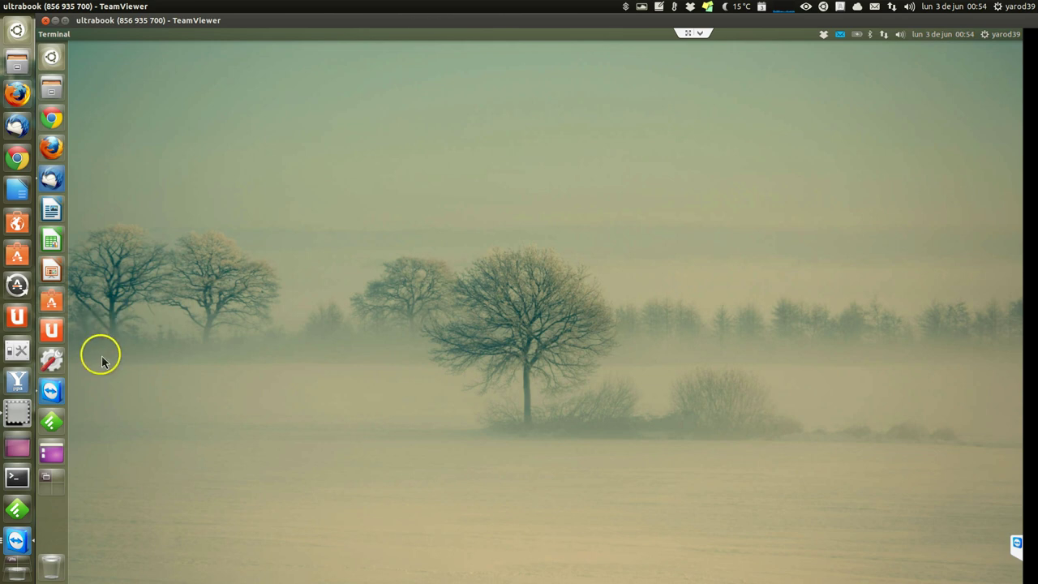
Examine the Conexión, Extras and Ayuda options of TeamViewer on the remote computer, and minimize its window.
click(51, 390)
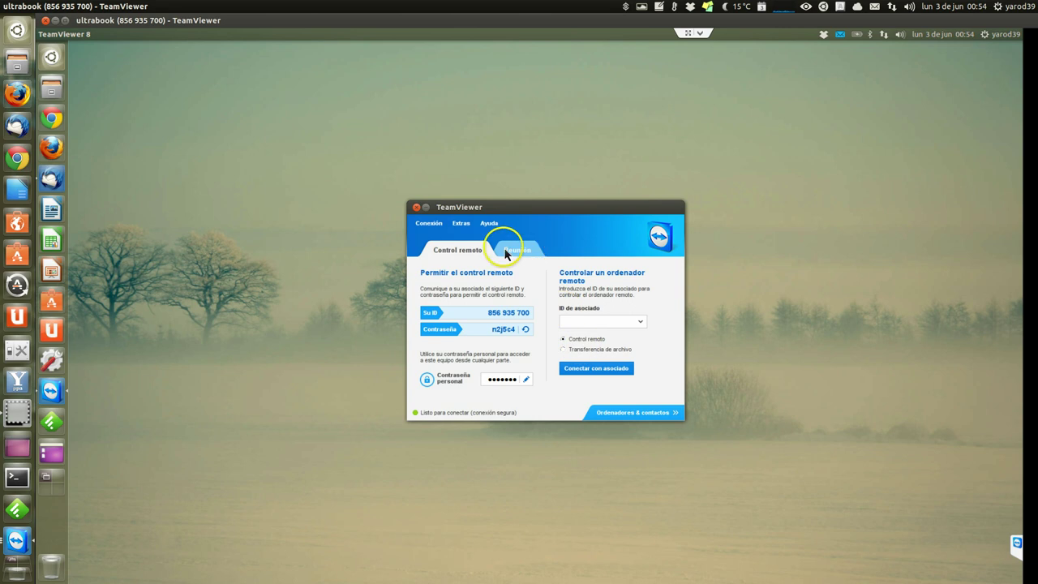
click(429, 224)
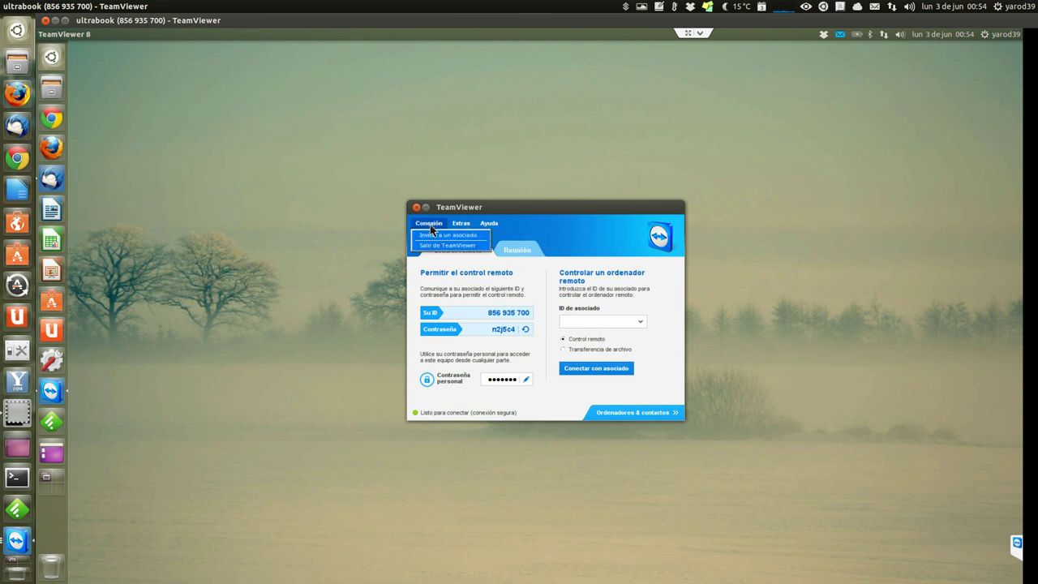
click(464, 223)
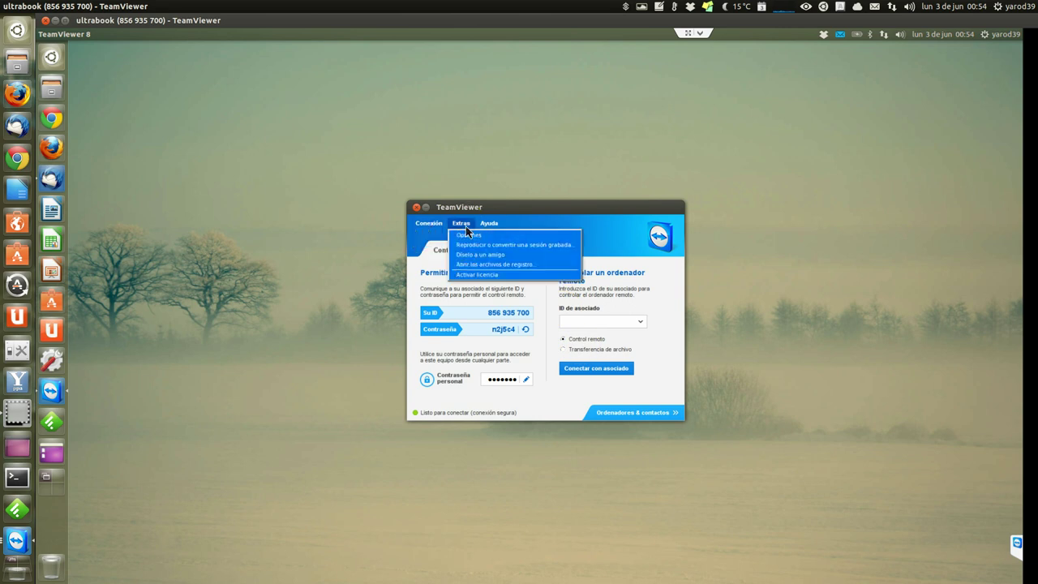
click(498, 224)
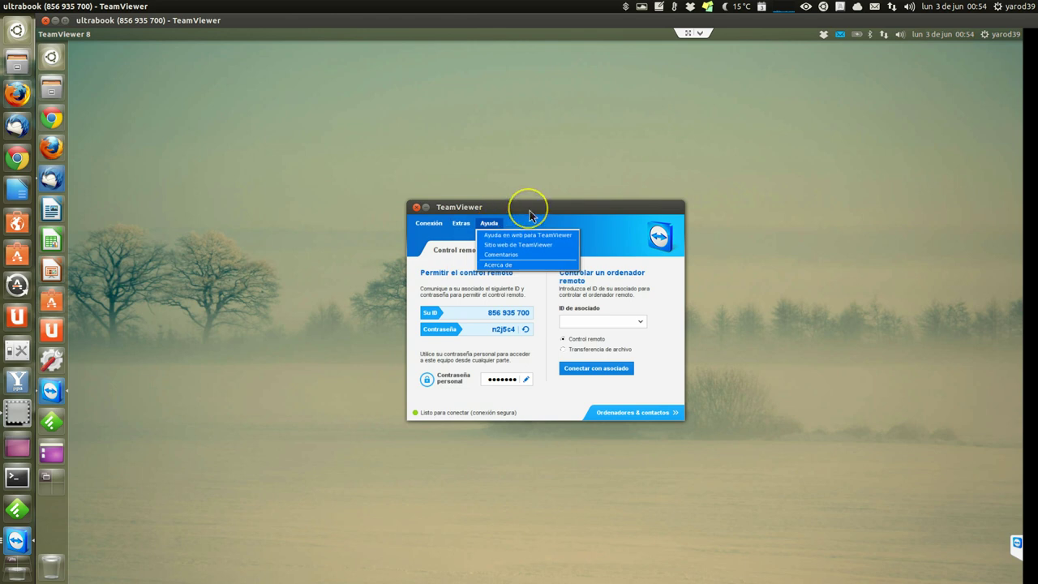
click(529, 214)
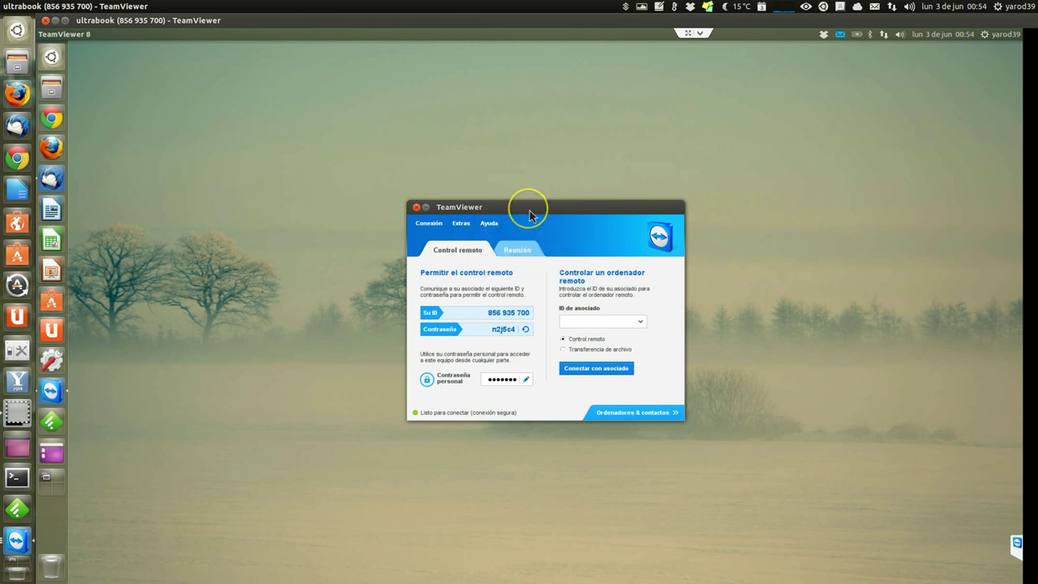
click(426, 210)
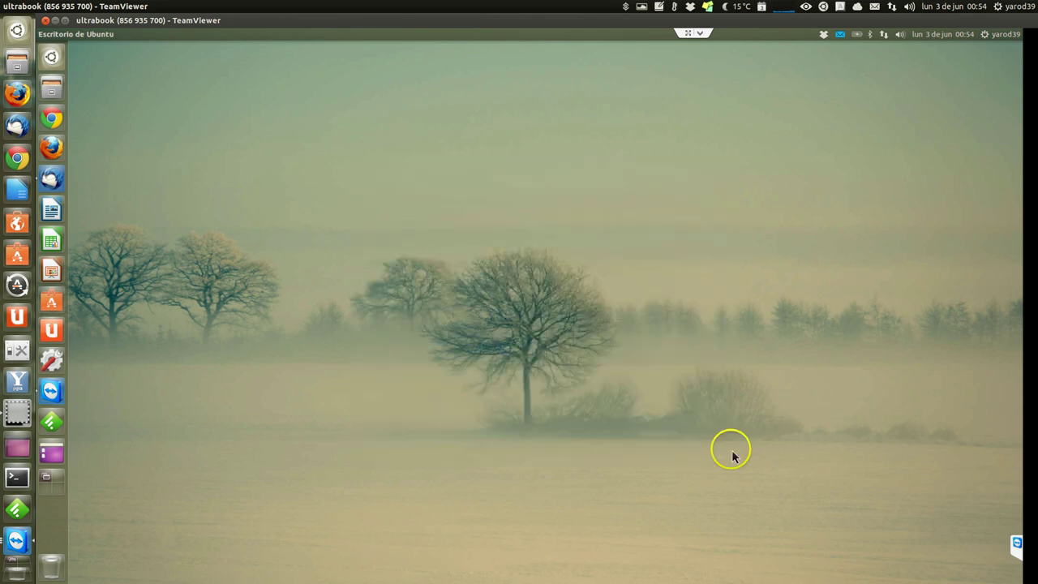
Show the active session list on the remote desktop and switch the remote session to full screen.
click(1016, 543)
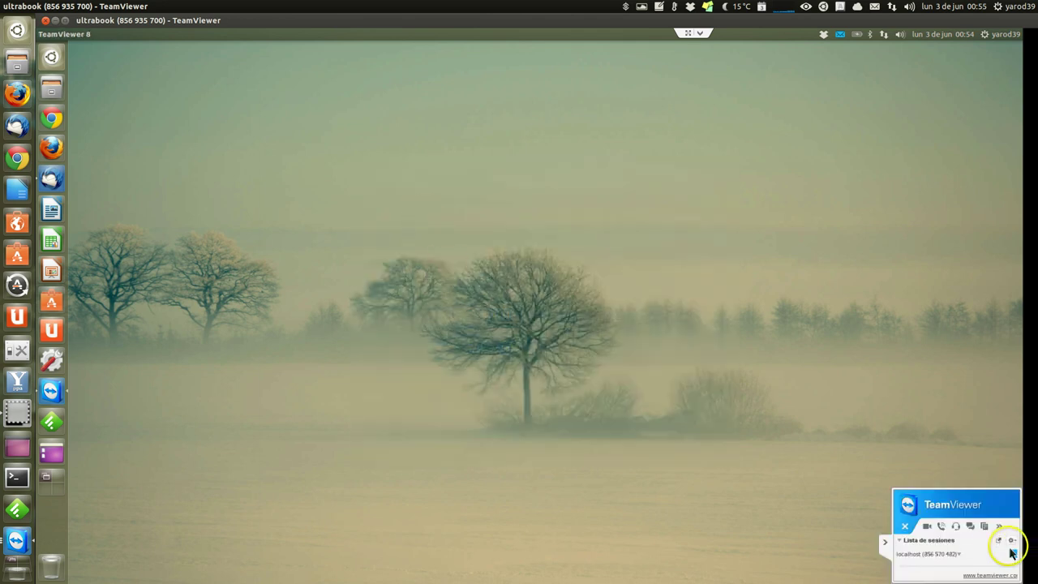
click(906, 526)
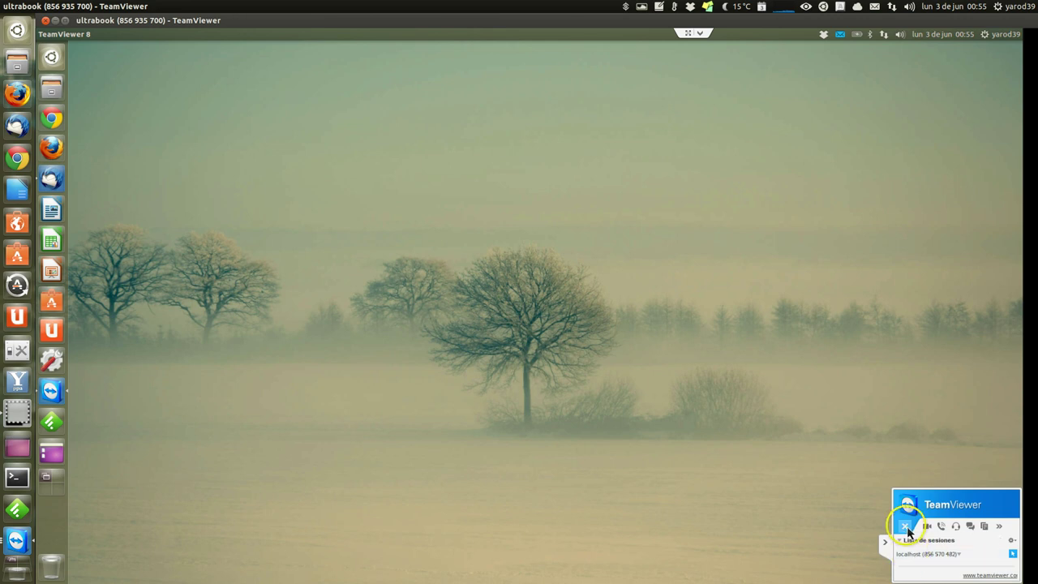
click(687, 32)
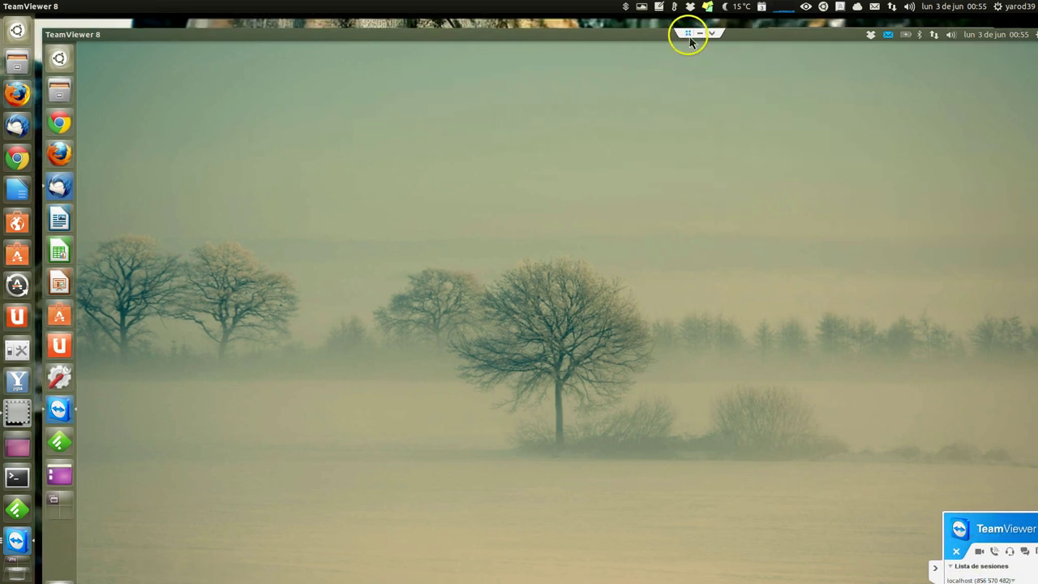
Return the remote session from full screen to a window, expand its session controls and end the connection to the ultrabook.
click(688, 32)
click(706, 33)
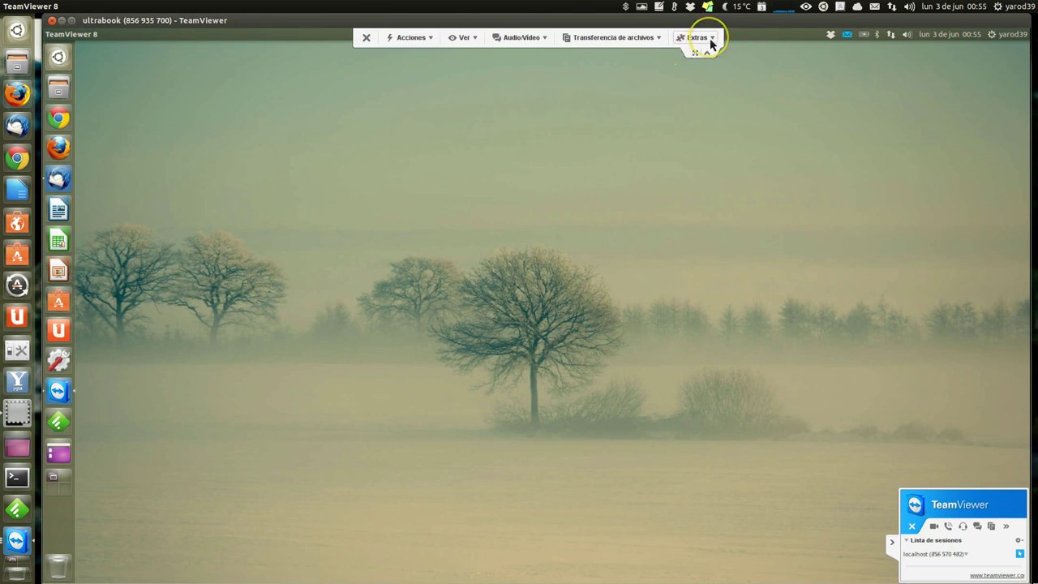
click(707, 51)
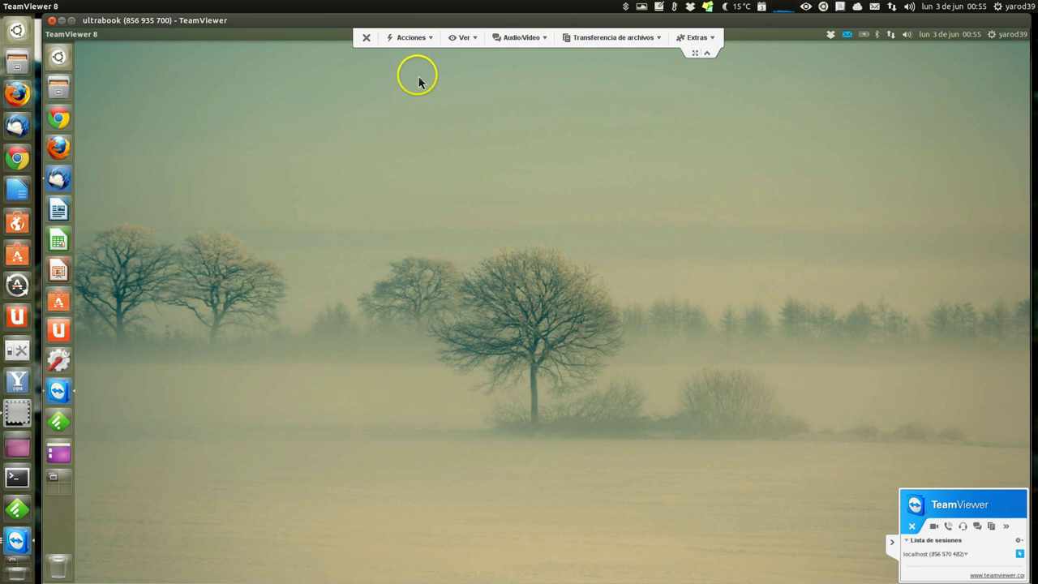
click(366, 38)
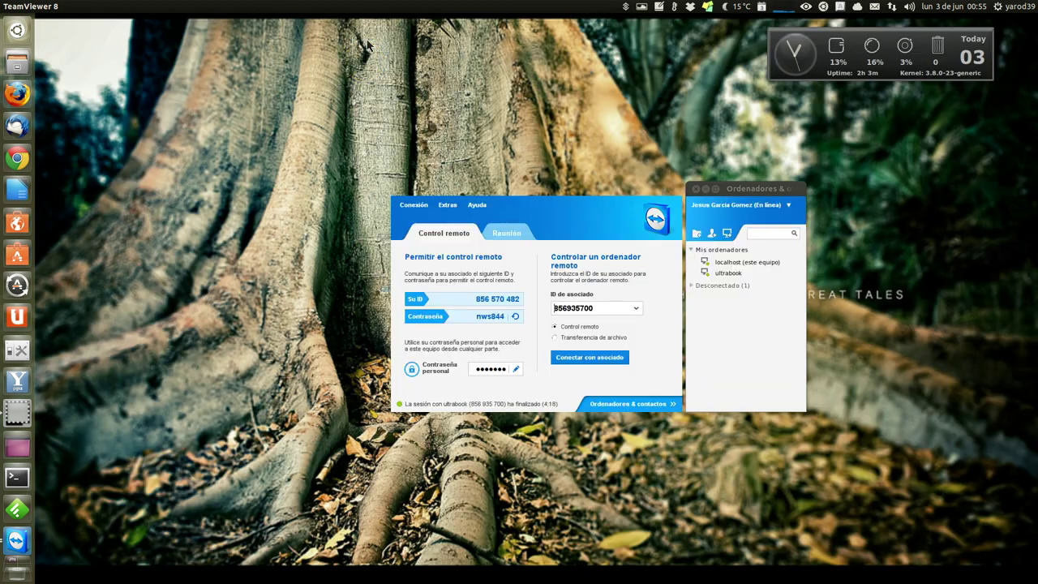
Close the Ordenadores & contactos list and the main TeamViewer window, reopen TeamViewer once and close it again.
click(696, 190)
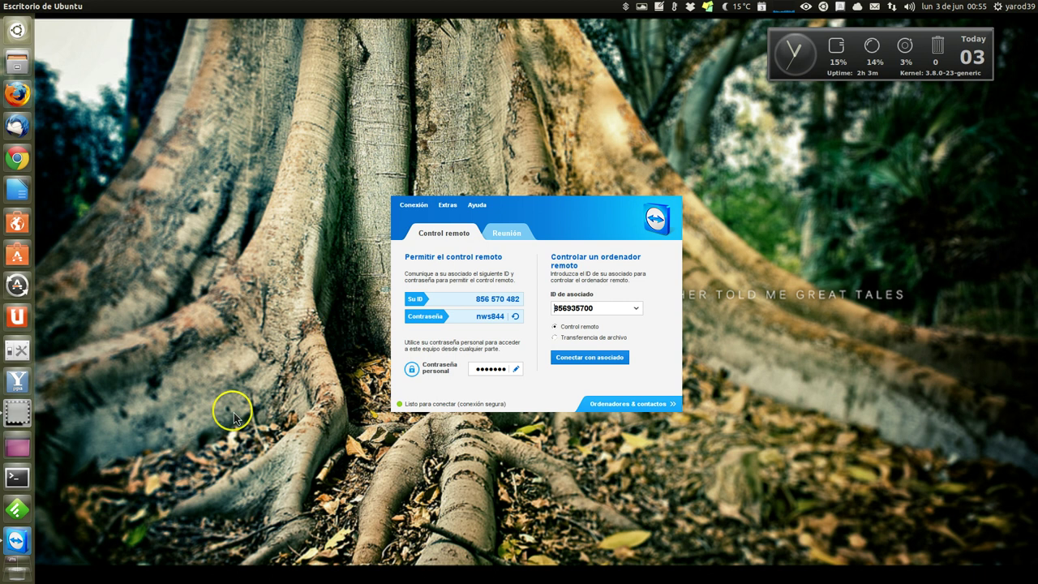
click(17, 540)
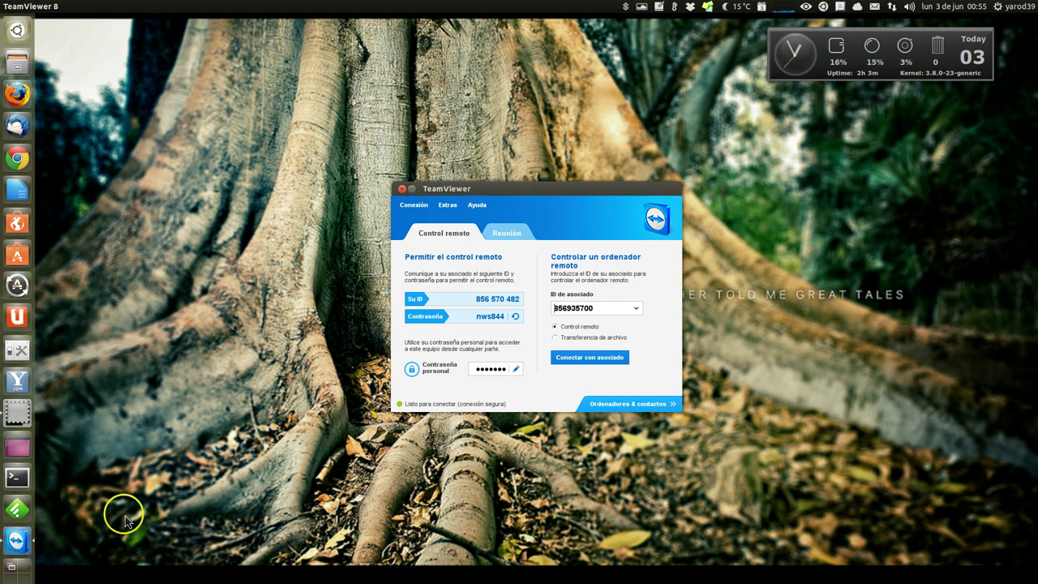
click(401, 188)
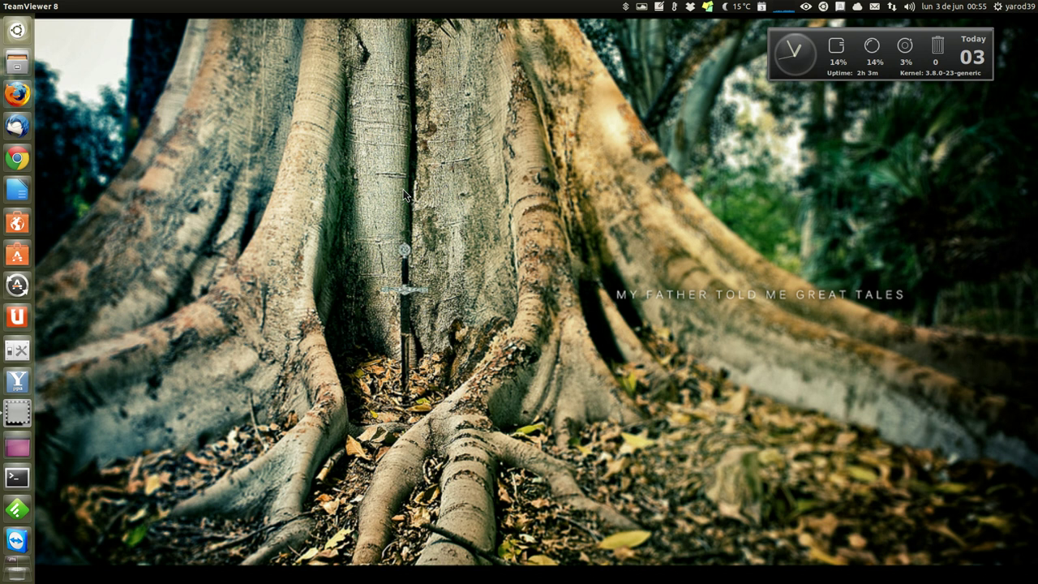
click(16, 543)
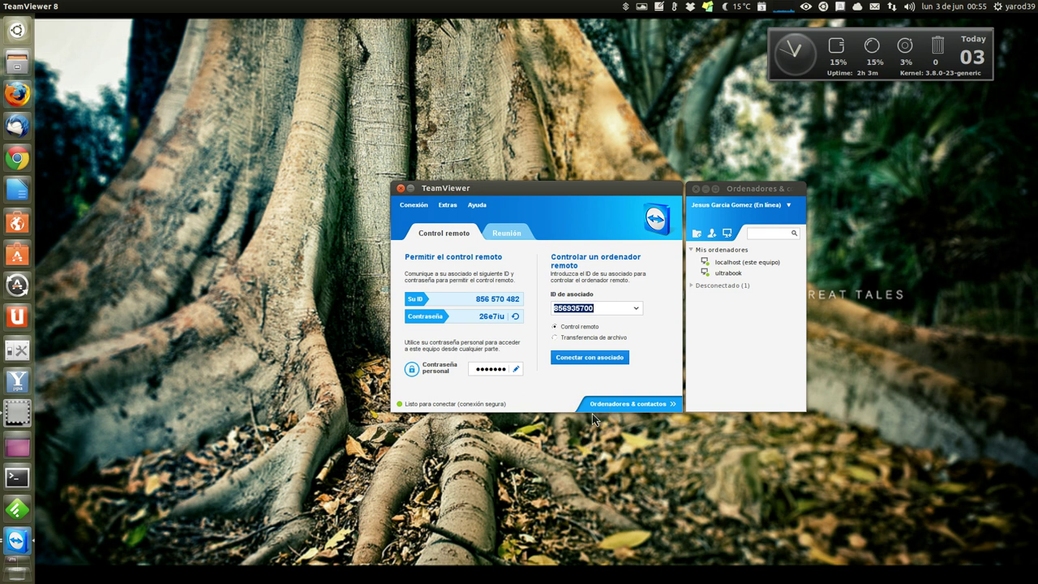
click(401, 188)
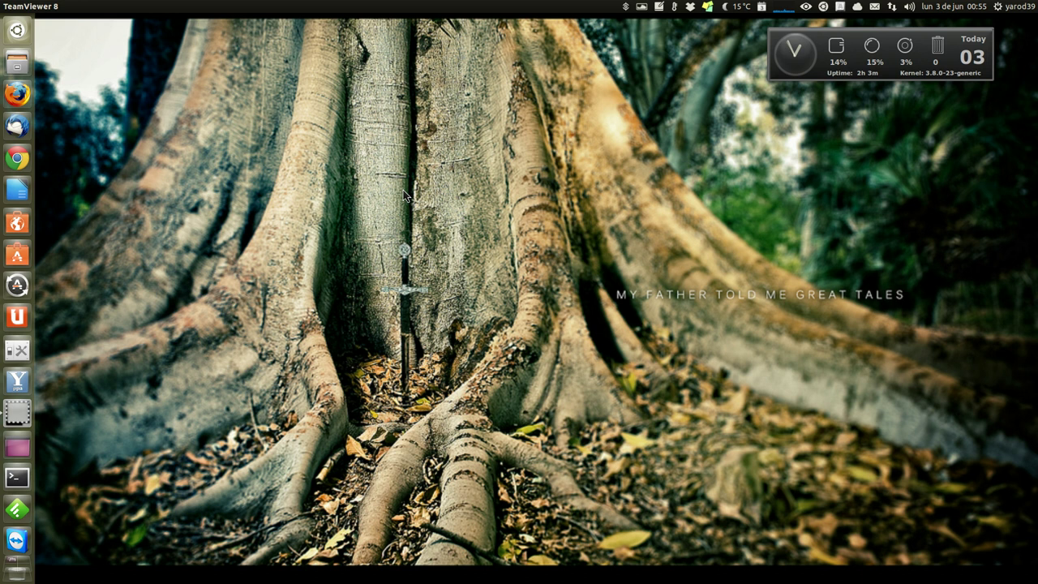
Switch to Chrome, search Google for "team", and open the Descarga page of the official Spanish TeamViewer site.
click(19, 159)
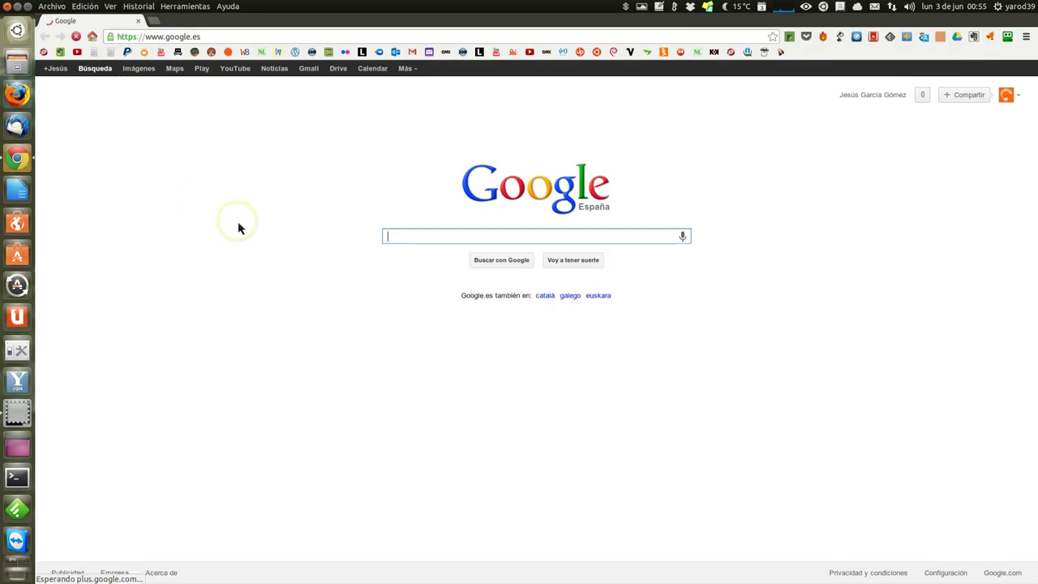
text(team)
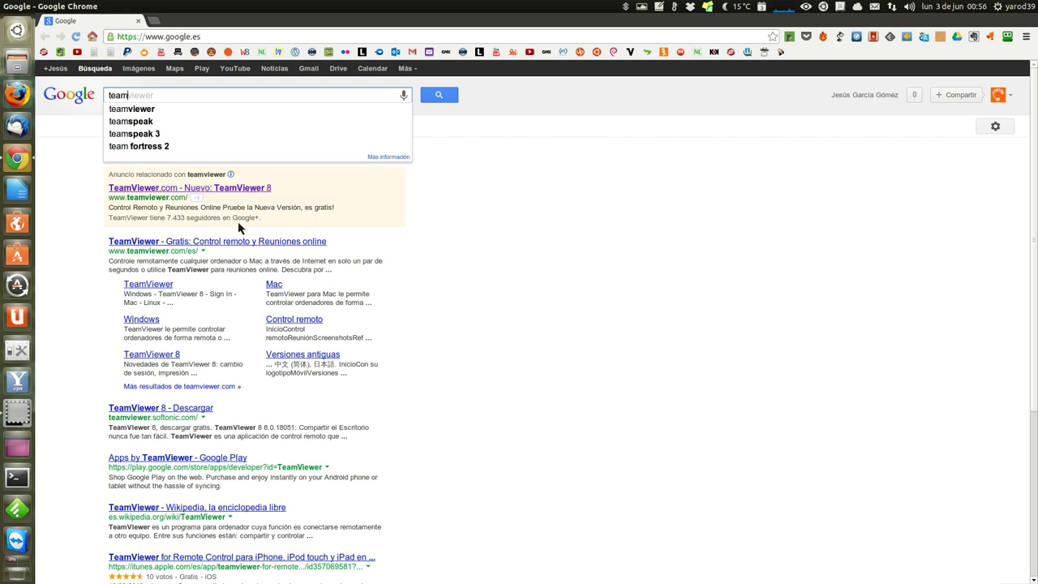
click(197, 245)
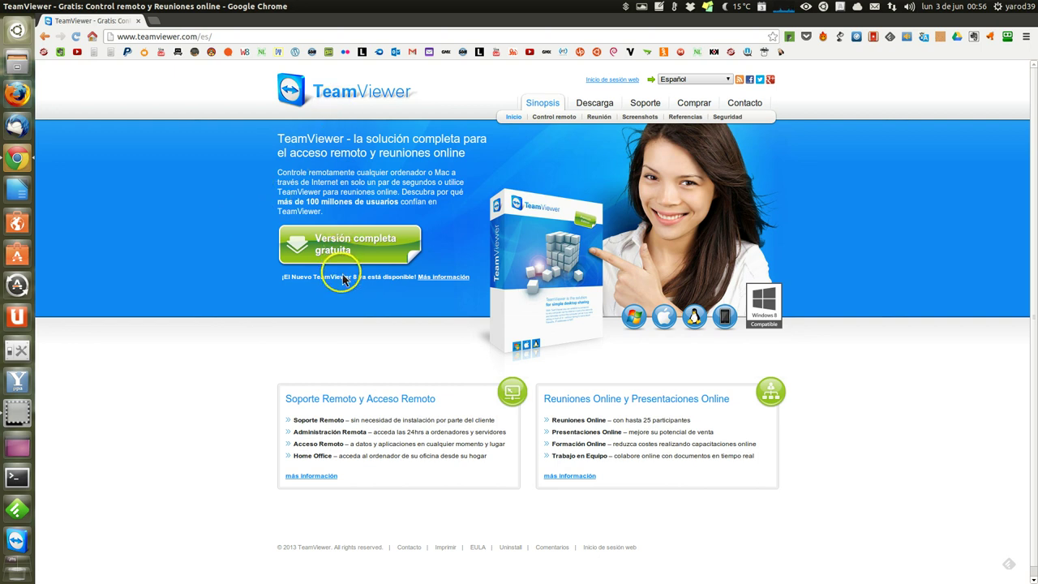
click(595, 105)
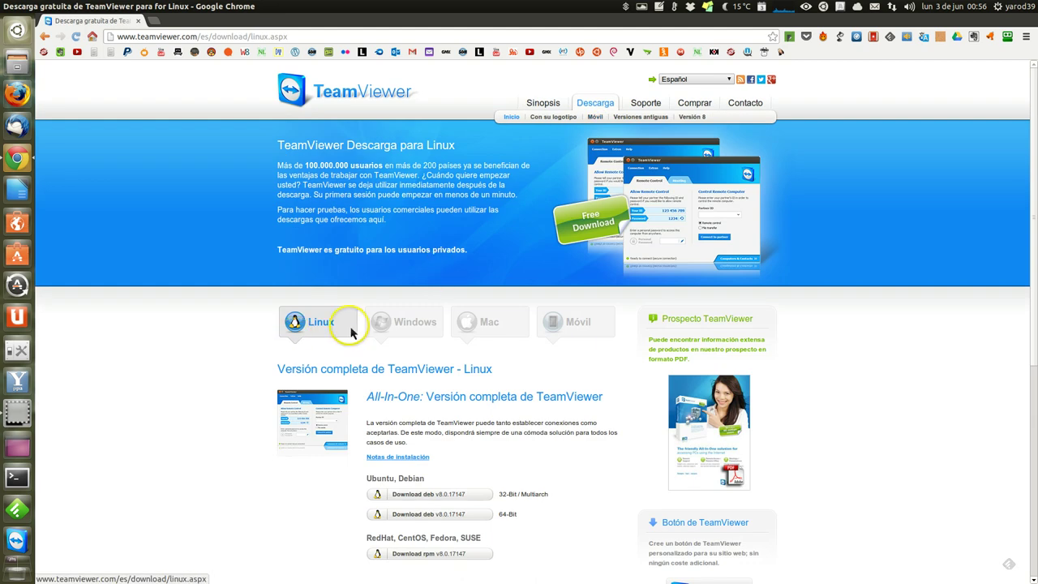
Examine the Windows, Mac, Móvil and Linux download options of TeamViewer, and close the browser page.
click(391, 327)
click(486, 328)
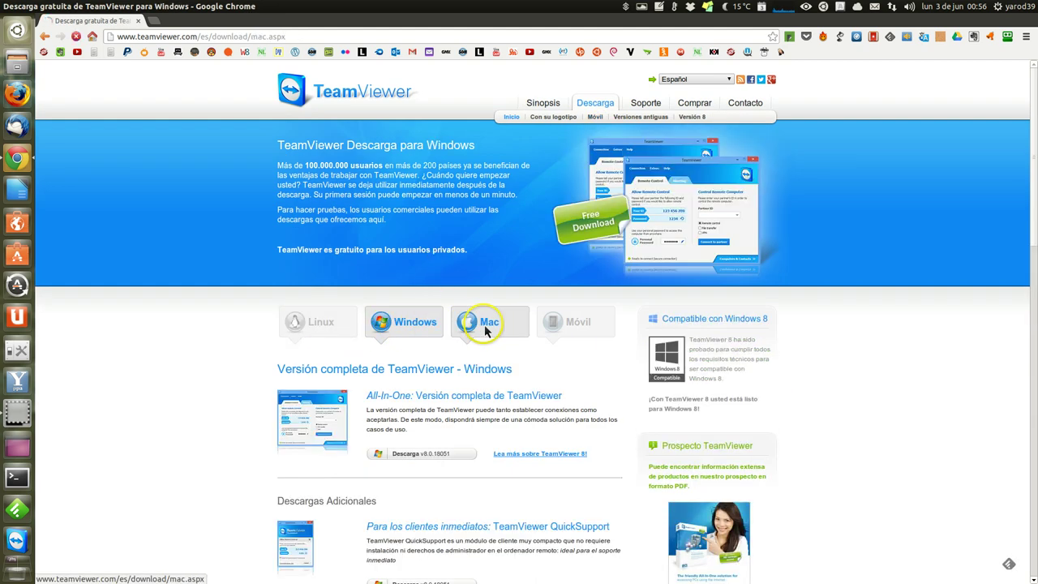
click(550, 326)
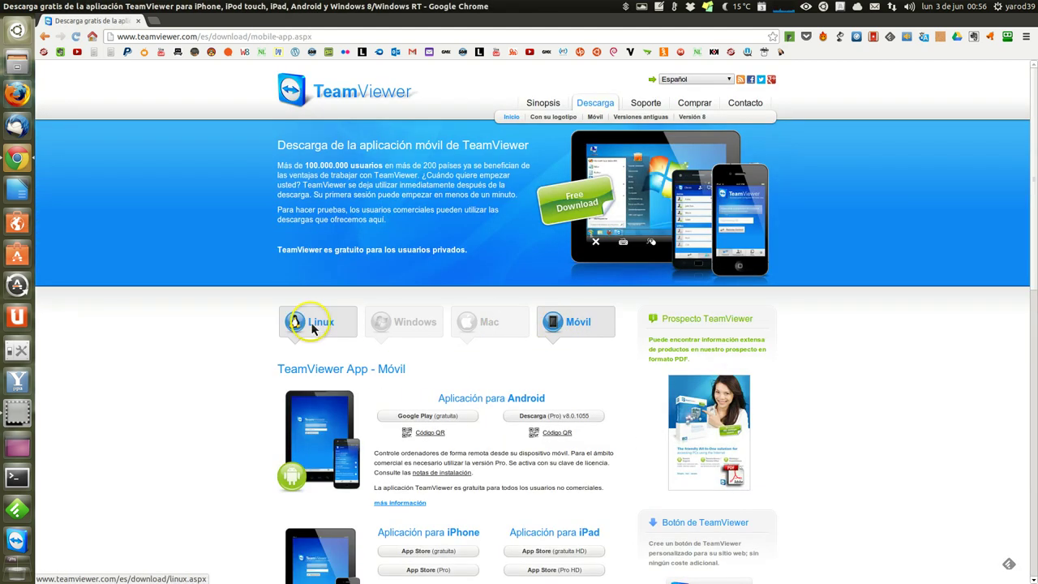
click(312, 325)
scroll(320, 334, down, 2)
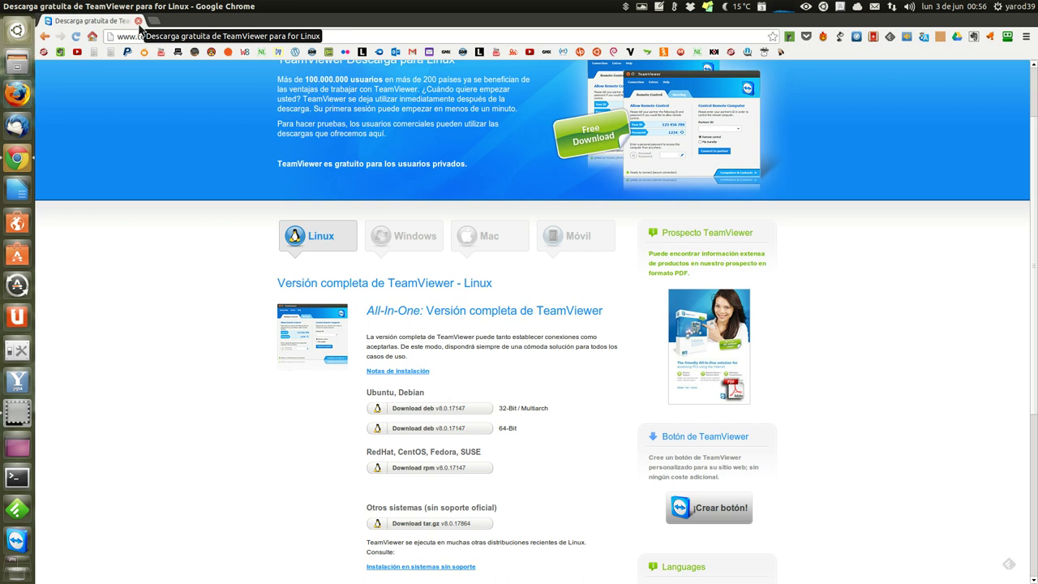
click(138, 21)
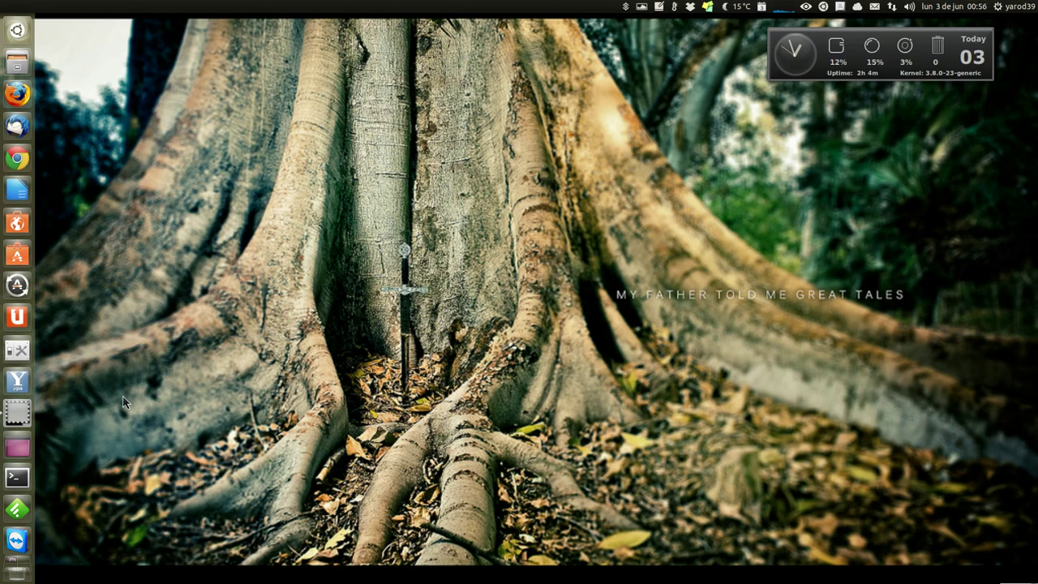